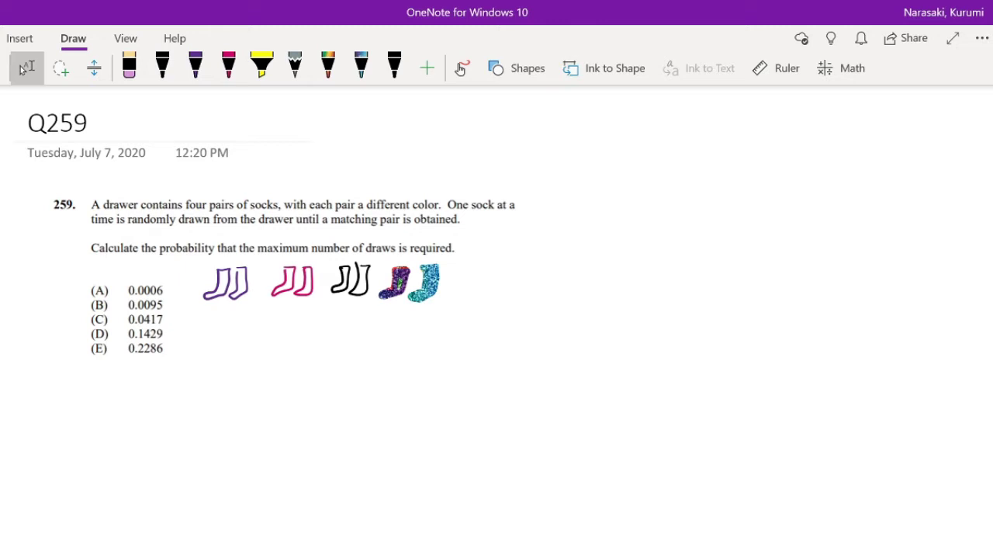
Select the black pen on the Draw tab to ink the Q259 working.
click(162, 67)
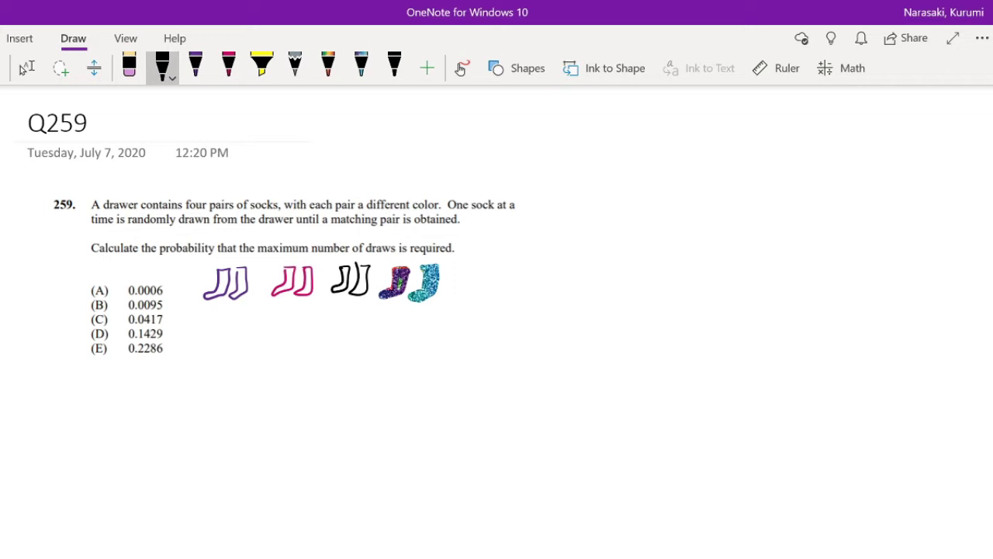
Ink the first fraction as 1 and the second as 6/7, crossing out the purple sock pair.
mouse_move(247, 362)
mouse_down()
mouse_move(280, 362)
mouse_move(256, 362)
mouse_up()
mouse_move(264, 333)
mouse_down()
mouse_move(265, 349)
mouse_move(332, 357)
mouse_up()
mouse_move(235, 268)
mouse_down()
mouse_move(205, 308)
mouse_move(231, 320)
mouse_up()
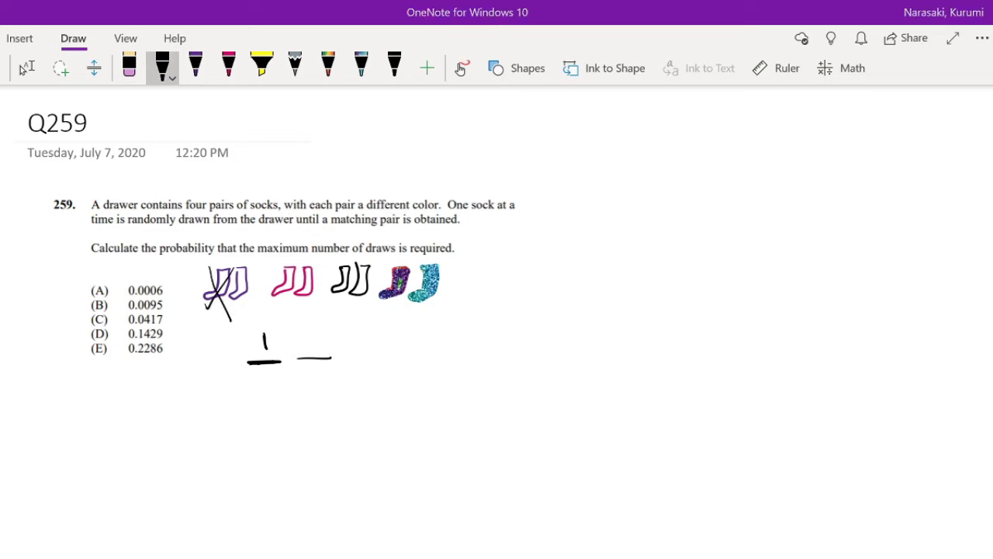
mouse_move(319, 338)
mouse_down()
mouse_move(318, 356)
mouse_move(332, 333)
mouse_up()
mouse_move(315, 312)
mouse_down()
mouse_move(320, 324)
mouse_move(311, 320)
mouse_up()
Add a third fraction with denominator 6, an arrow under 6/7, and X out the black socks.
drag(354, 359, 396, 358)
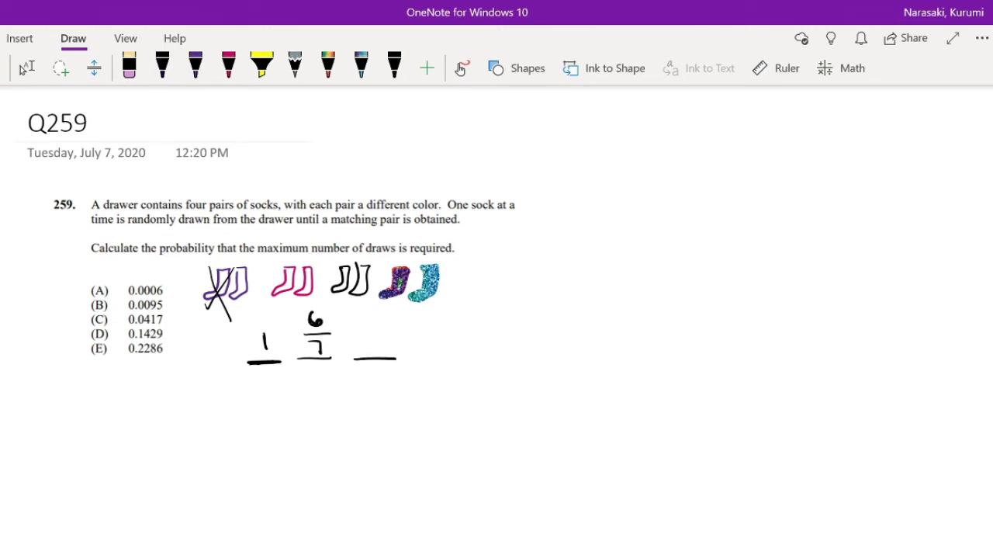
click(162, 66)
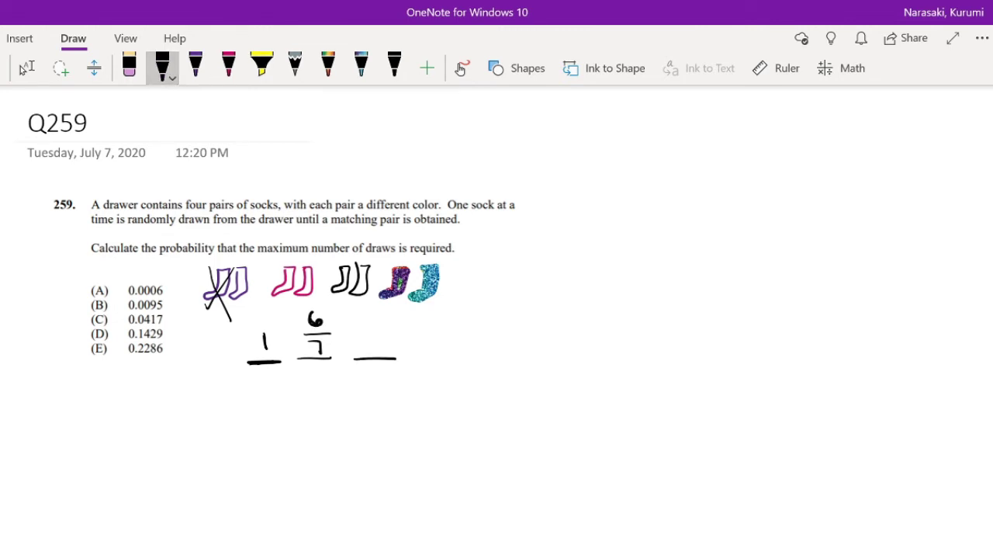
mouse_move(363, 334)
mouse_down()
mouse_move(390, 334)
mouse_move(372, 346)
mouse_up()
mouse_move(318, 391)
mouse_down()
mouse_move(317, 366)
mouse_move(320, 375)
mouse_up()
mouse_move(336, 255)
mouse_down()
mouse_move(348, 296)
mouse_move(330, 296)
mouse_move(334, 256)
mouse_up()
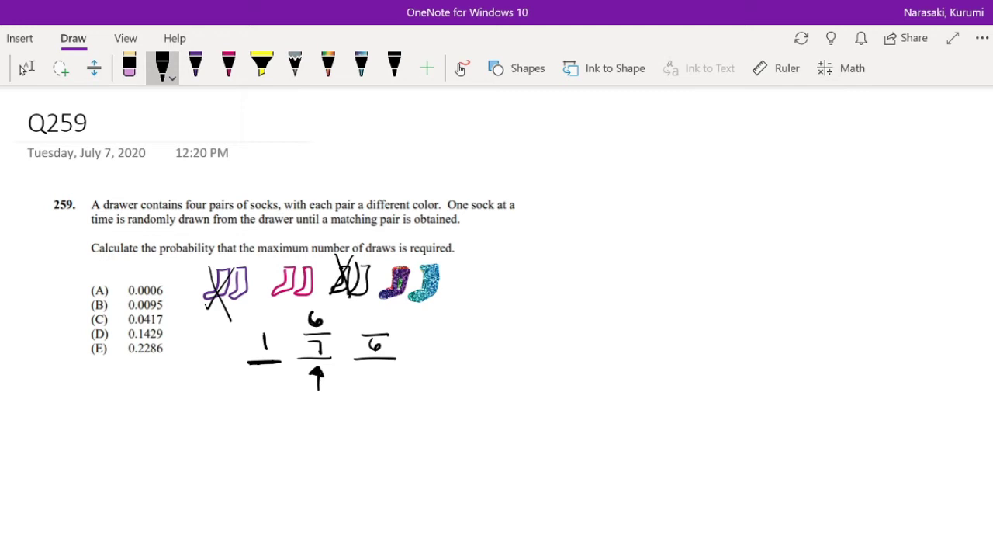
Number the four sock pairs 1, 2, 3 and 4 above the drawings.
drag(289, 253, 289, 261)
drag(304, 253, 313, 257)
drag(392, 250, 394, 259)
drag(425, 248, 430, 257)
Make the third fraction 4/6, add a fourth fraction line, an arrow under 4/6, and a sock under 6/7.
drag(368, 307, 378, 315)
drag(371, 308, 371, 322)
drag(415, 360, 449, 360)
mouse_move(375, 382)
mouse_down()
mouse_move(374, 368)
mouse_move(379, 377)
mouse_up()
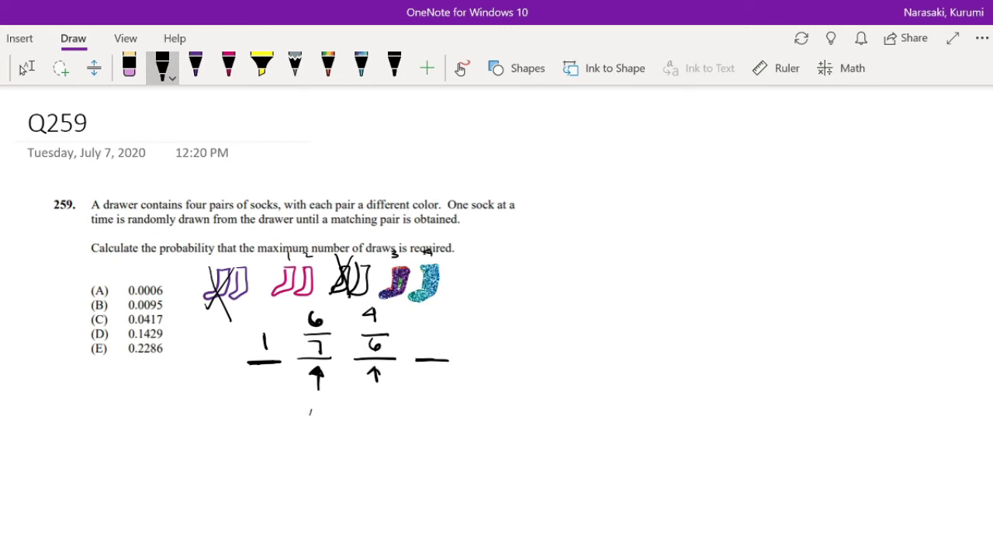
mouse_move(310, 409)
mouse_down()
mouse_move(325, 413)
mouse_move(317, 389)
mouse_move(326, 418)
mouse_up()
Draw a sock in pink ink under the 4/6 fraction.
click(196, 67)
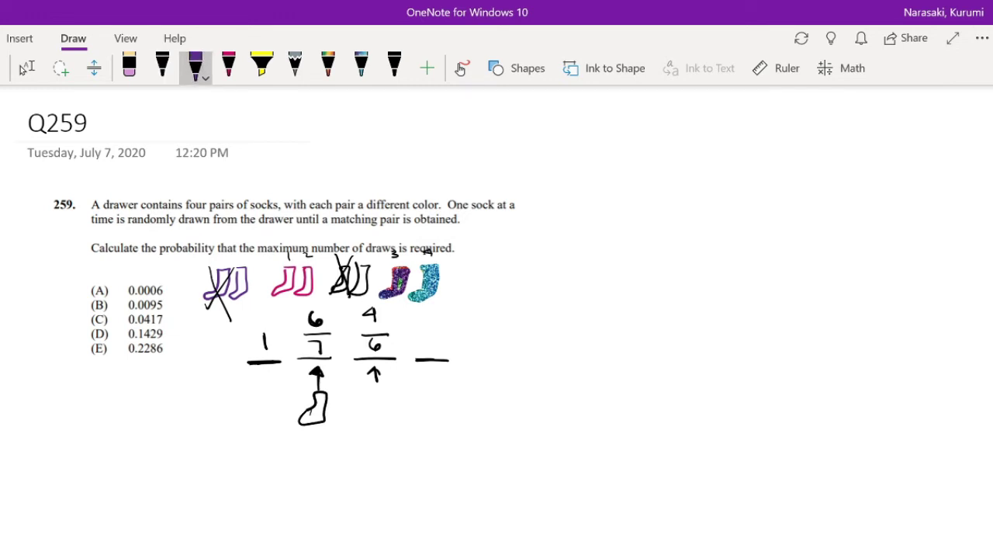
click(229, 68)
mouse_move(380, 391)
mouse_down()
mouse_move(360, 410)
mouse_move(381, 416)
mouse_up()
In black ink, cross out a pink sock and write 5 as the fourth fraction's denominator.
click(162, 67)
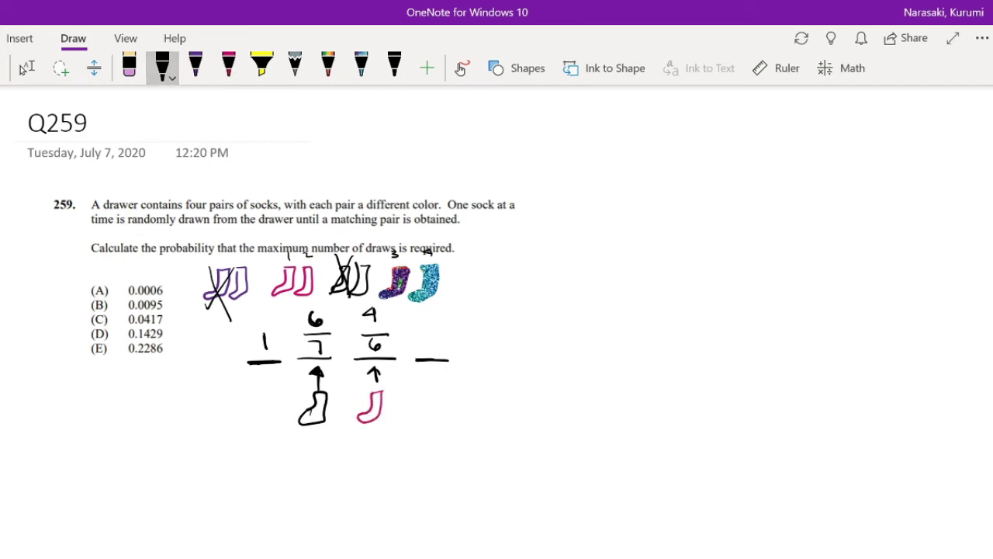
drag(295, 268, 278, 287)
drag(279, 265, 295, 292)
mouse_move(426, 334)
mouse_down()
mouse_move(446, 335)
mouse_move(427, 356)
mouse_up()
drag(428, 340, 440, 339)
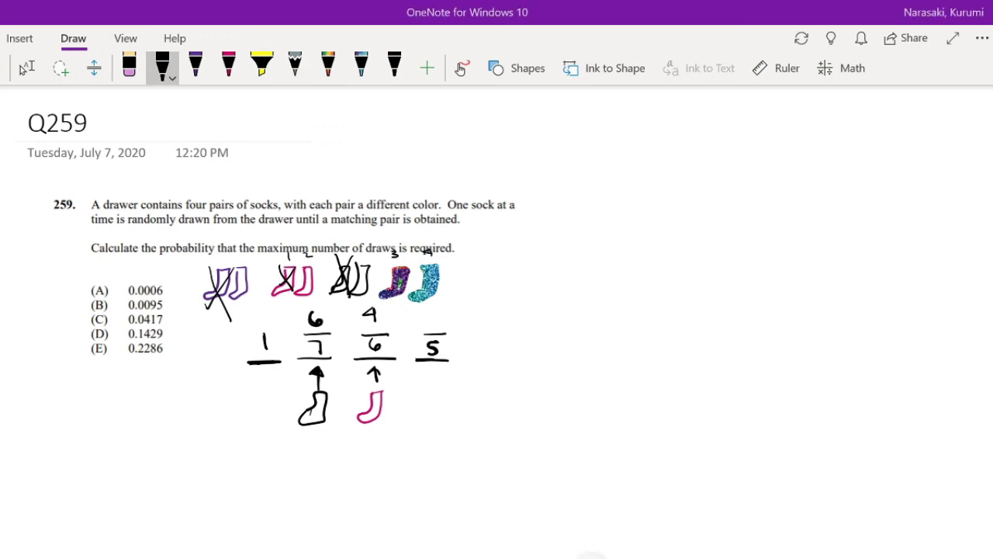
Write 2 over the 5 to make 2/5, start a fifth fraction line, and draw an arrow under 2/5.
drag(425, 312, 437, 321)
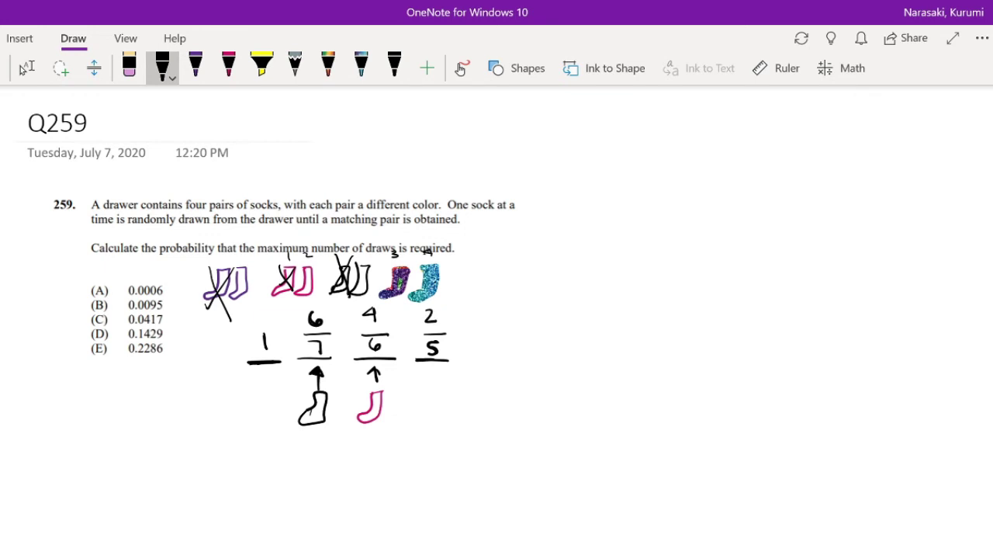
mouse_move(470, 359)
mouse_down()
mouse_move(499, 357)
mouse_move(491, 346)
mouse_move(482, 355)
mouse_up()
drag(433, 384, 433, 369)
mouse_move(427, 379)
mouse_down()
mouse_move(433, 370)
mouse_move(441, 379)
mouse_up()
Sketch a sock under the 2/5 arrow with the glittery galaxy pen.
click(361, 66)
click(327, 66)
mouse_move(424, 391)
mouse_down()
mouse_move(439, 391)
mouse_move(425, 416)
mouse_up()
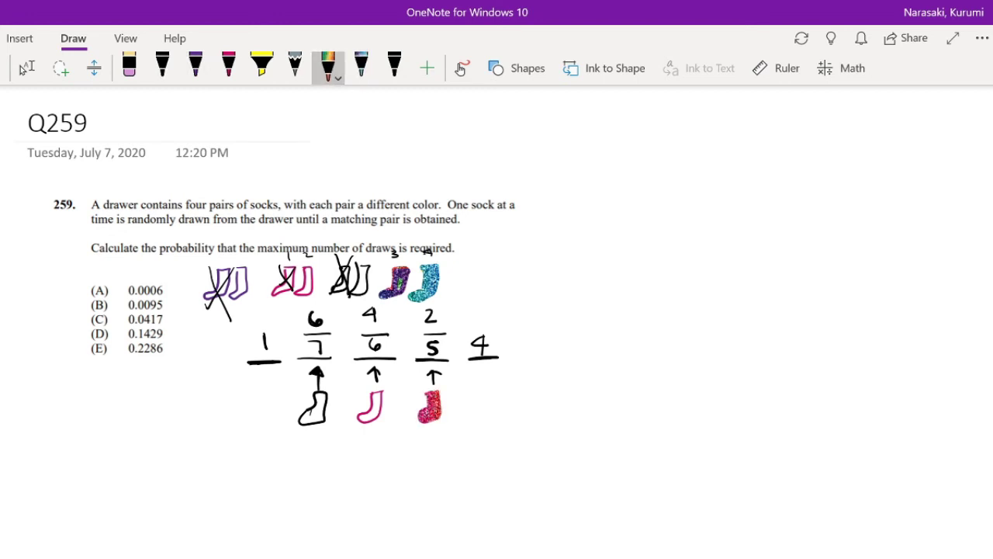
Erase the stray 4 and, in black ink, cross out the multicoloured sock pair.
click(129, 66)
drag(474, 340, 486, 348)
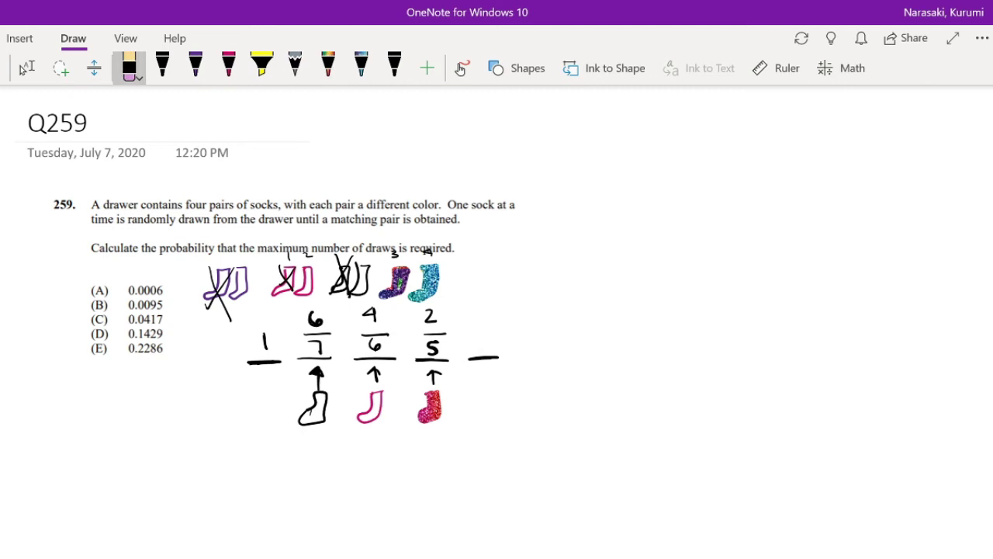
click(162, 66)
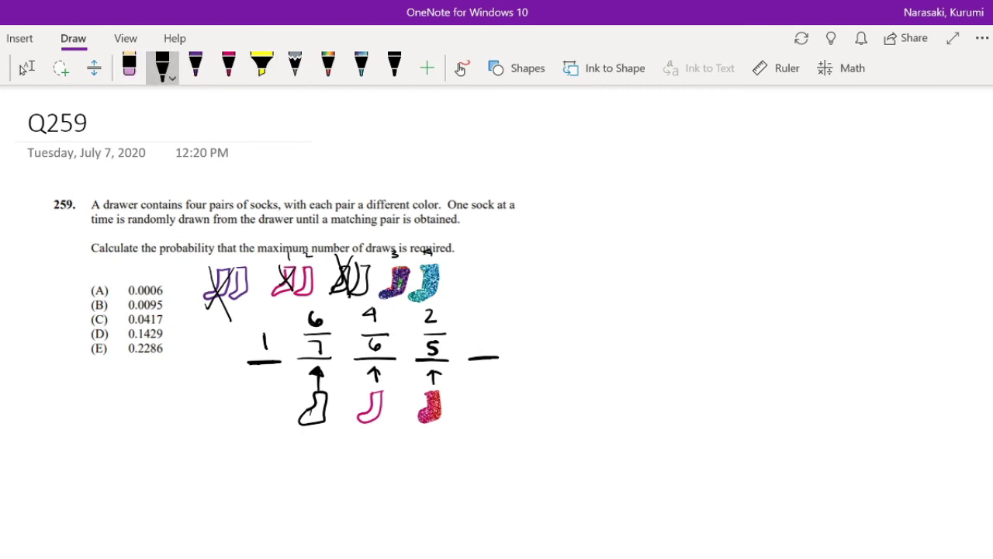
mouse_move(413, 264)
mouse_down()
mouse_move(387, 301)
mouse_move(402, 299)
mouse_up()
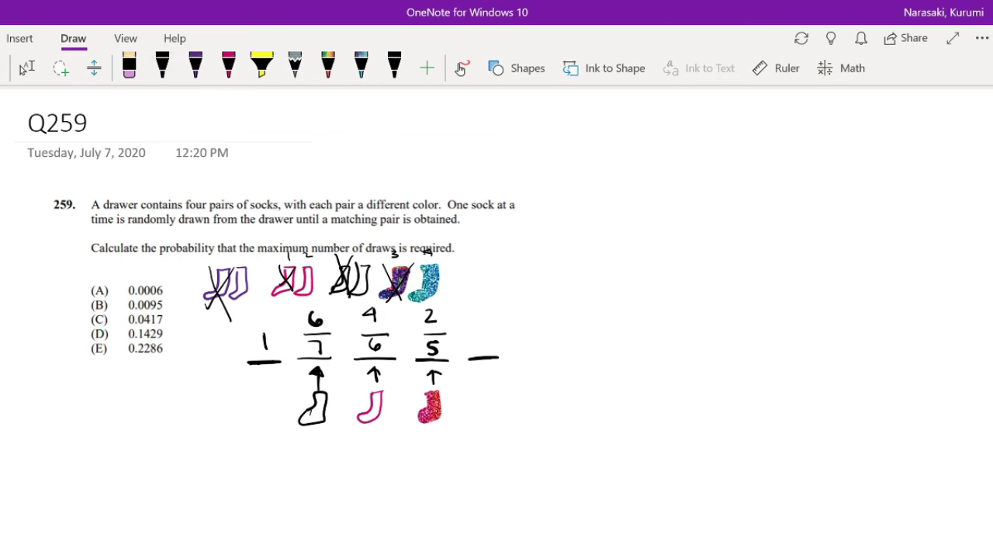
Erase the extra dash and ink the product's result as = 48/210.
click(483, 357)
click(162, 66)
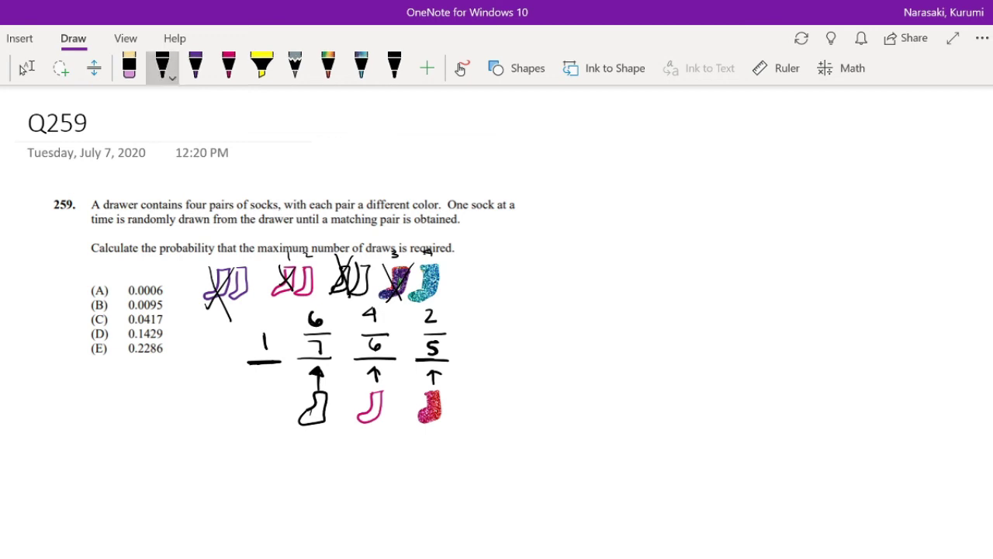
drag(468, 331, 475, 332)
drag(468, 336, 475, 336)
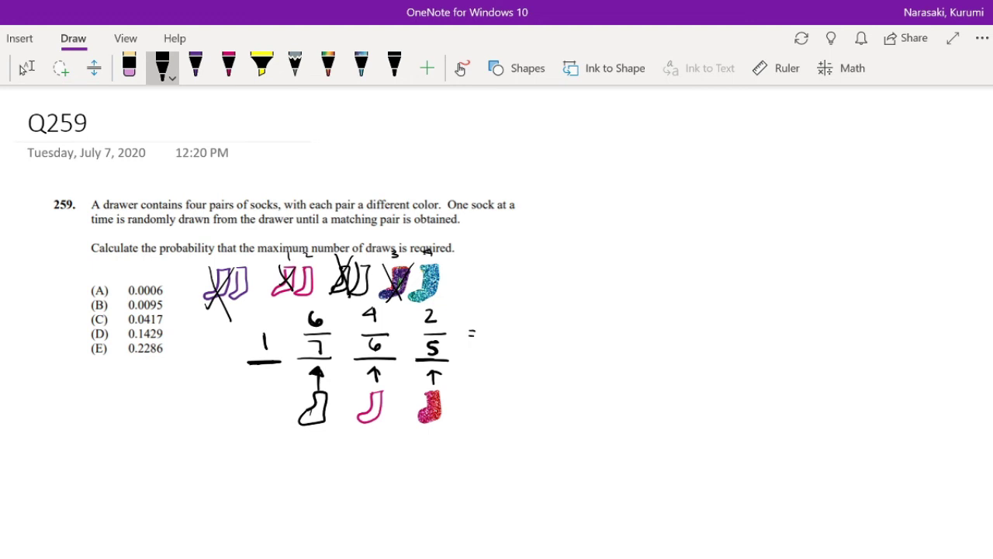
drag(501, 308, 505, 327)
drag(526, 308, 535, 332)
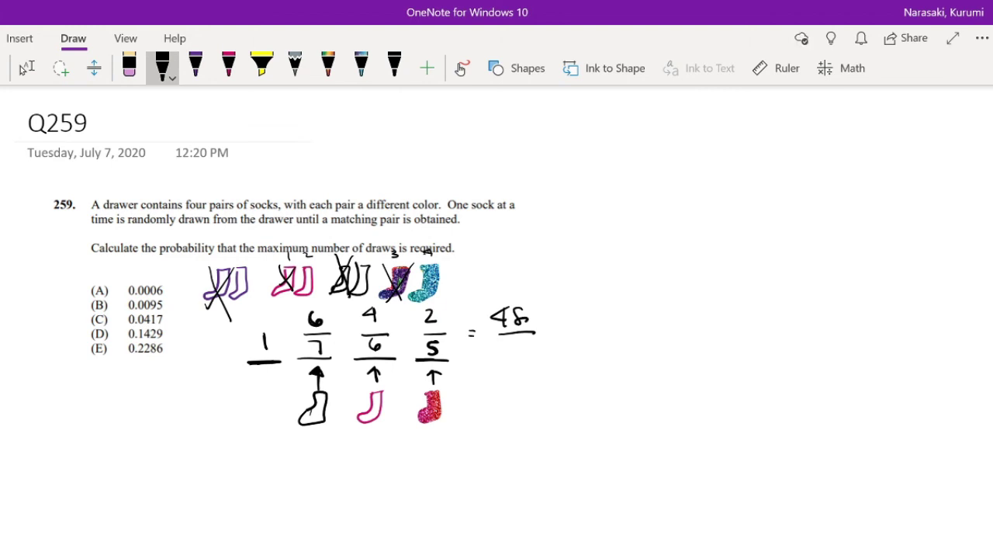
drag(496, 348, 513, 360)
mouse_move(517, 343)
mouse_down()
mouse_move(517, 357)
mouse_move(528, 343)
mouse_up()
Write the decimal value = .22857… after 48/210.
mouse_move(556, 327)
mouse_down()
mouse_move(594, 322)
mouse_move(617, 334)
mouse_up()
click(584, 333)
mouse_move(625, 317)
mouse_down()
mouse_move(638, 314)
mouse_move(630, 332)
mouse_up()
mouse_move(646, 313)
mouse_down()
mouse_move(658, 313)
mouse_move(641, 332)
mouse_up()
mouse_move(661, 315)
mouse_down()
mouse_move(674, 315)
mouse_move(667, 333)
mouse_up()
click(683, 324)
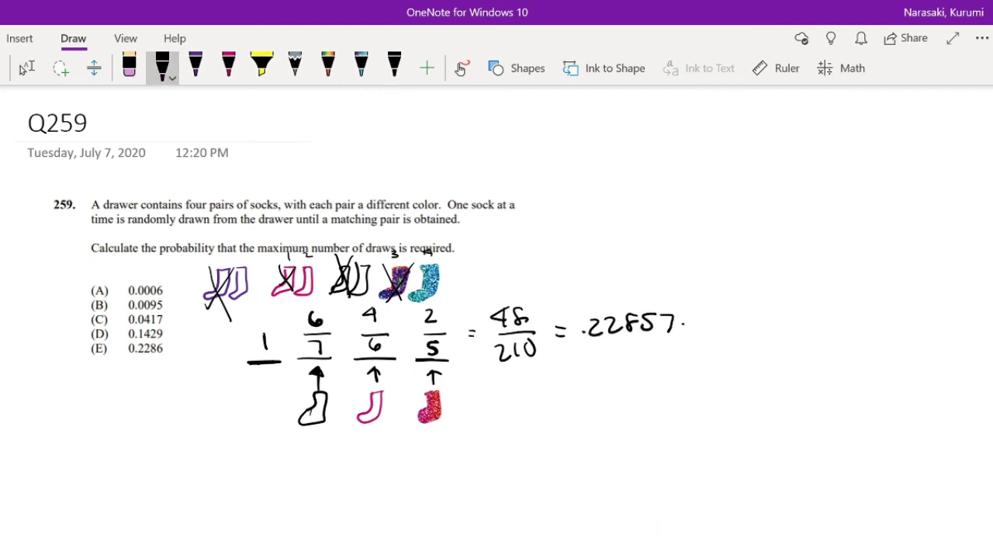
click(693, 323)
click(702, 323)
Write the rounded value ≈ .2286 below and circle answer E.
drag(567, 373, 617, 383)
click(597, 382)
drag(613, 371, 628, 384)
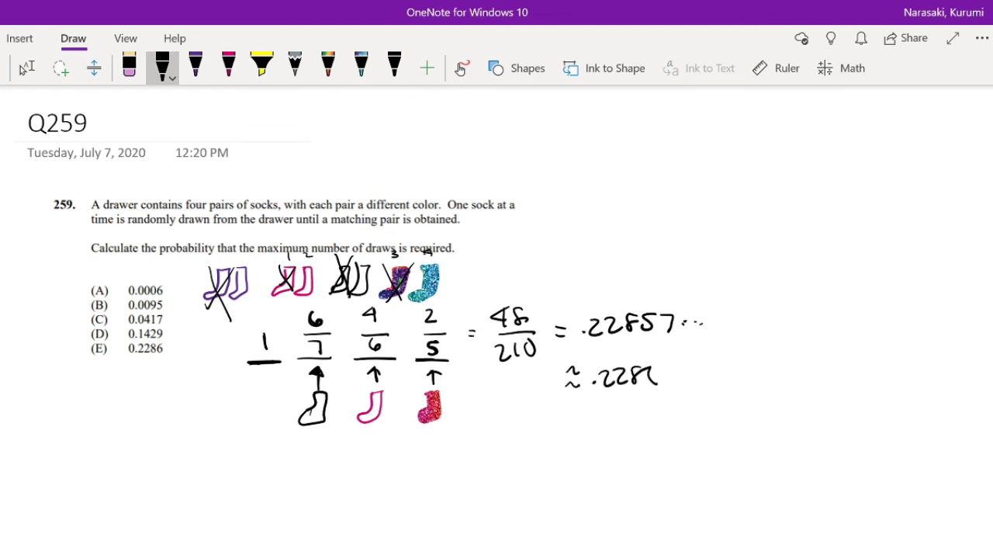
drag(656, 373, 659, 383)
mouse_move(688, 368)
mouse_down()
mouse_move(687, 383)
mouse_move(697, 376)
mouse_move(682, 362)
mouse_up()
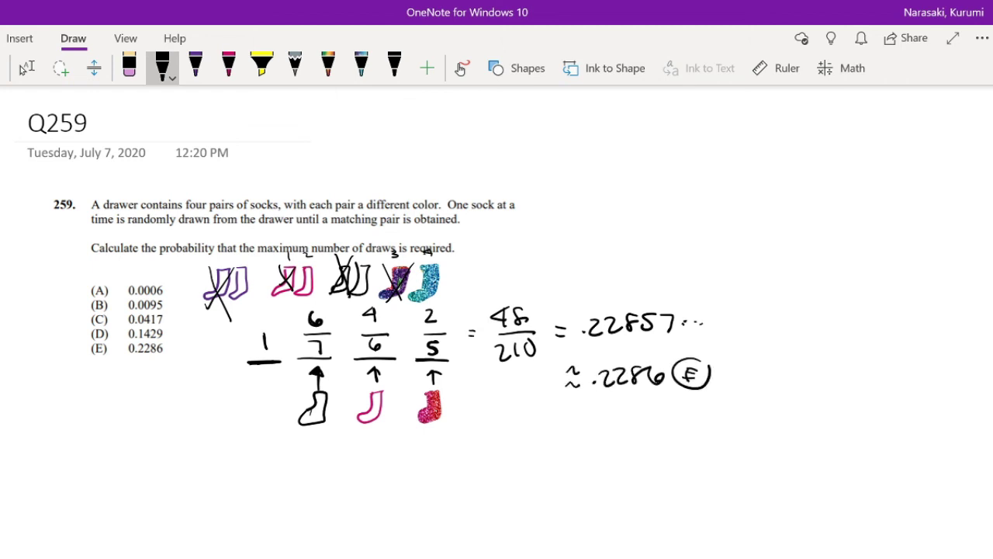